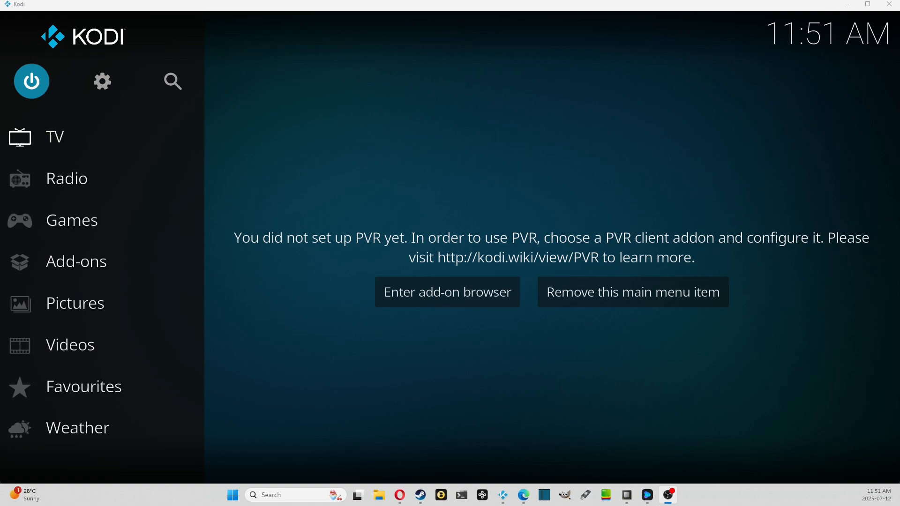
Check the Unknown sources option in the add-on section of the system settings
{"action": "left_click", "coordinate": [108, 271]}
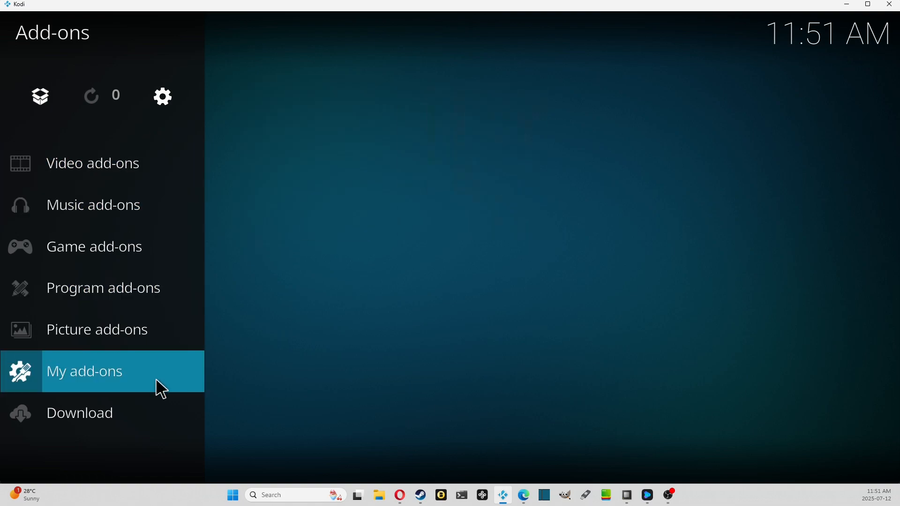
{"action": "right_click", "coordinate": [151, 450]}
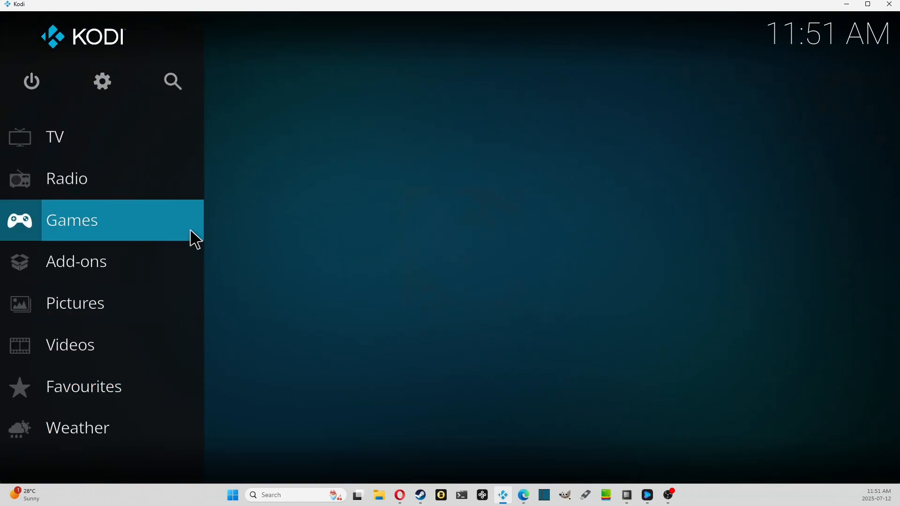
{"action": "left_click", "coordinate": [102, 84]}
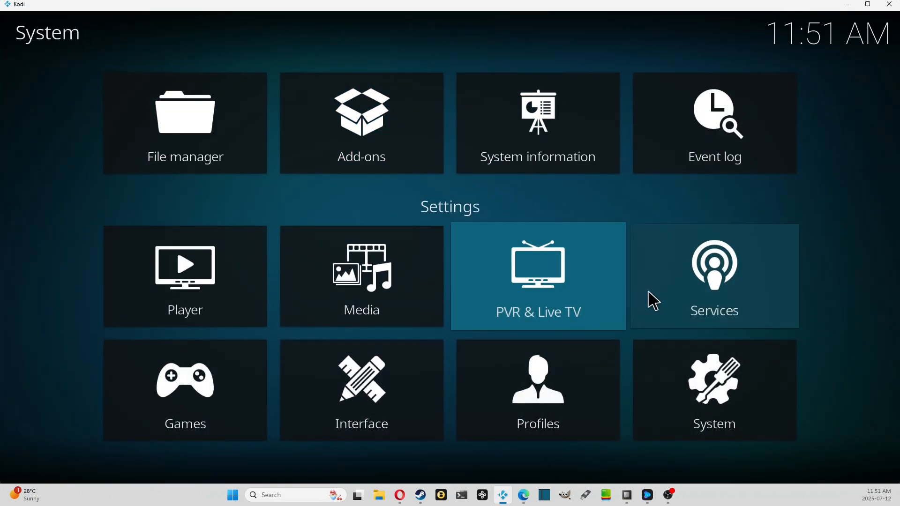
{"action": "left_click", "coordinate": [702, 380]}
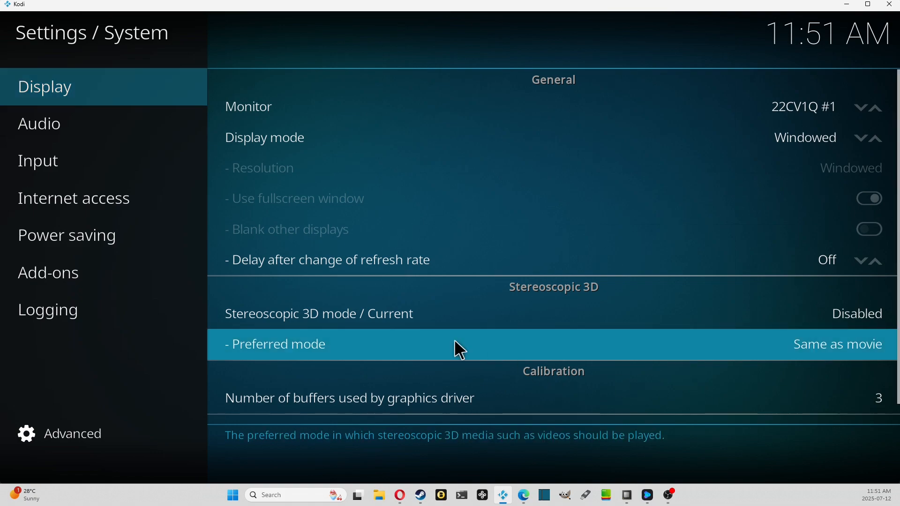
{"action": "mouse_move", "coordinate": [123, 280]}
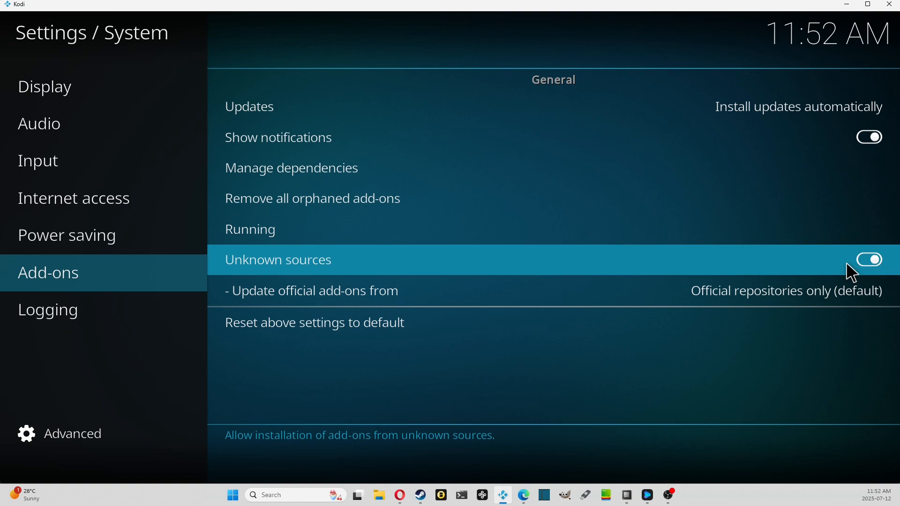
{"action": "right_click", "coordinate": [73, 361]}
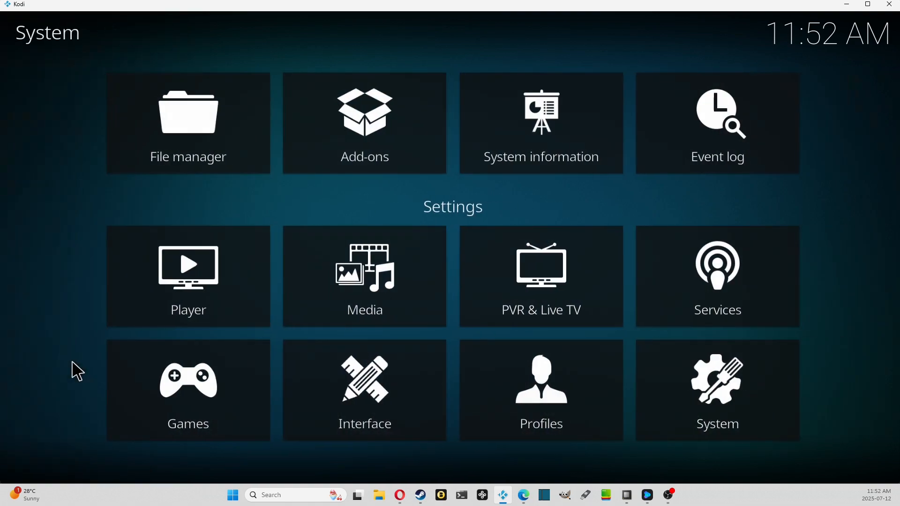
{"action": "left_click", "coordinate": [189, 135]}
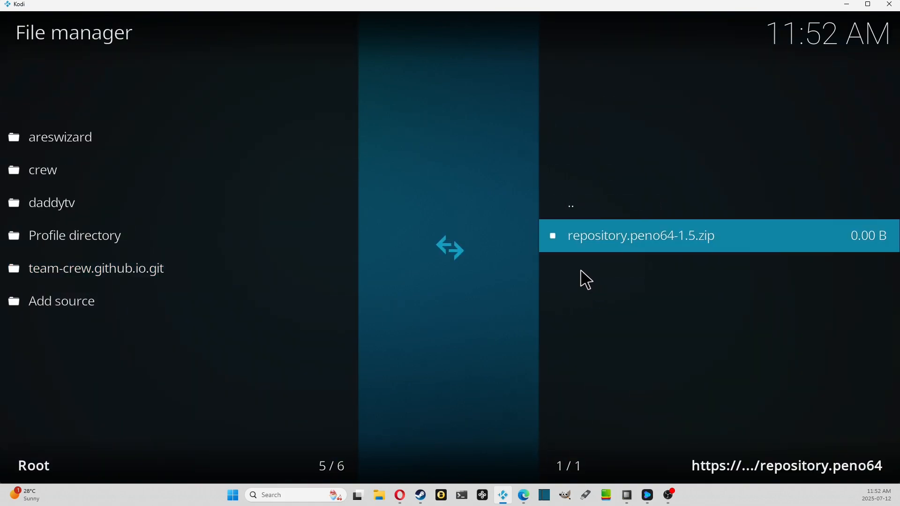
{"action": "right_click", "coordinate": [594, 254]}
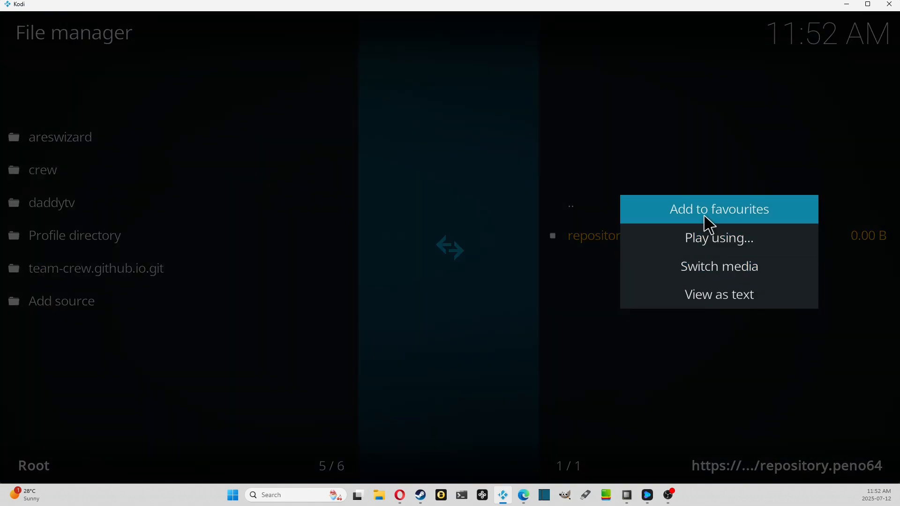
{"action": "right_click", "coordinate": [667, 359]}
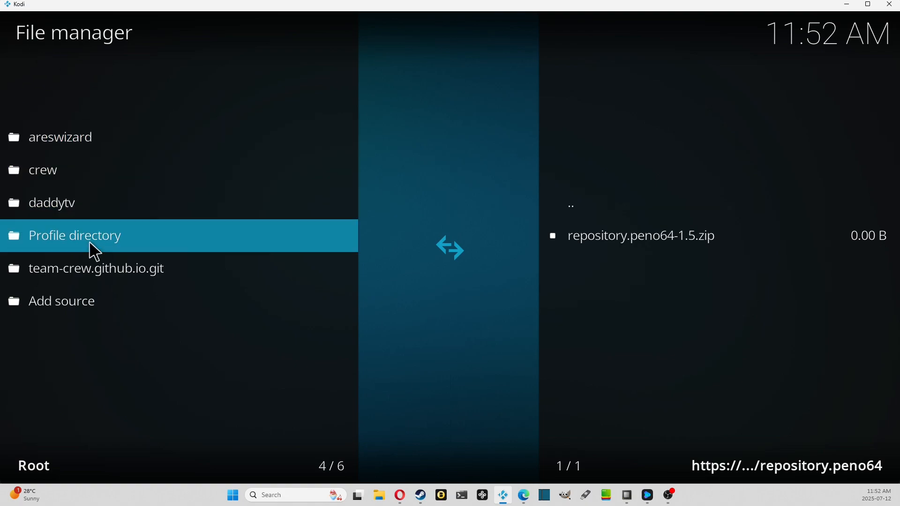
{"action": "right_click", "coordinate": [50, 401]}
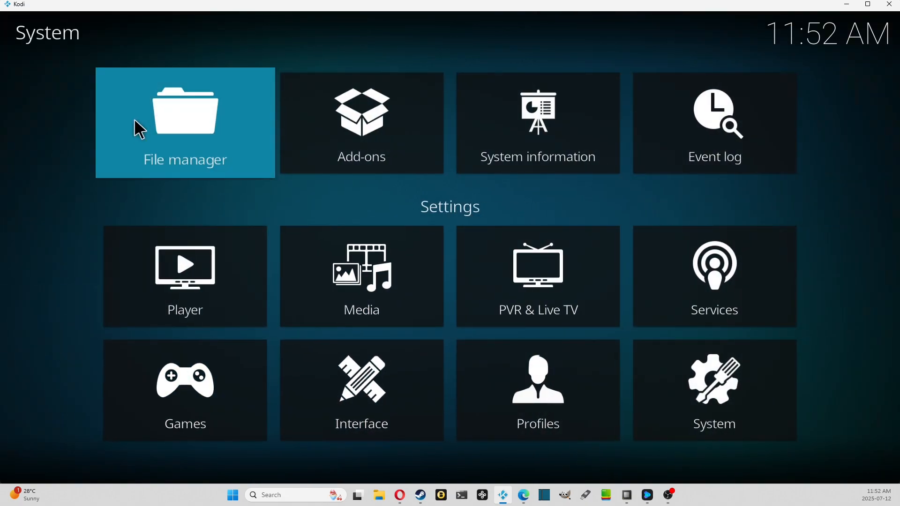
{"action": "left_click", "coordinate": [151, 134]}
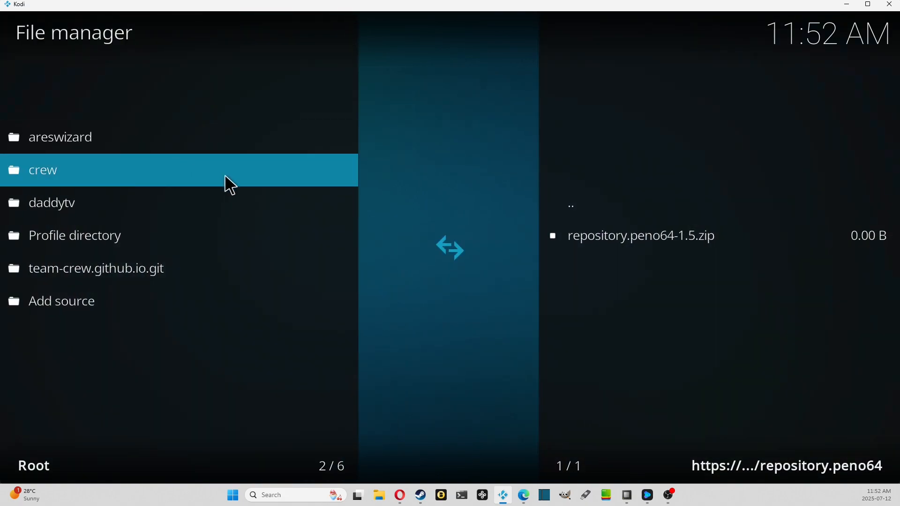
{"action": "right_click", "coordinate": [595, 253]}
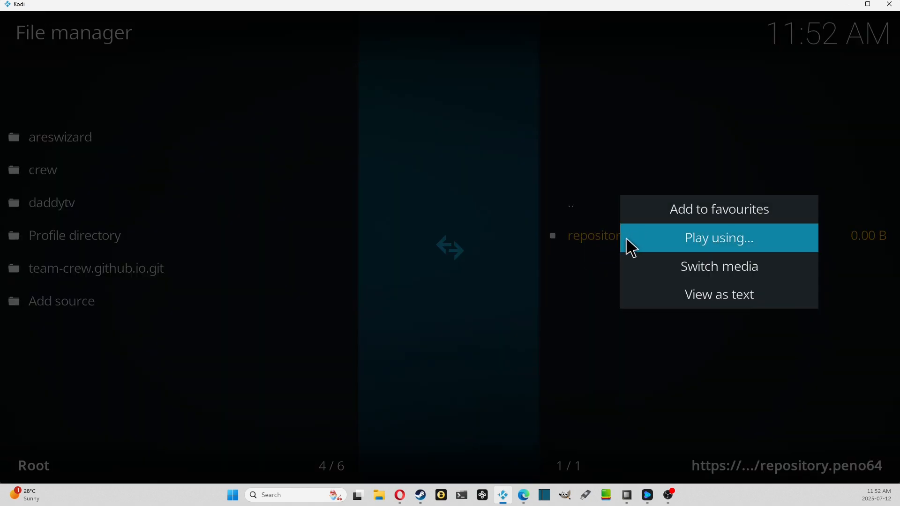
{"action": "left_click", "coordinate": [653, 319]}
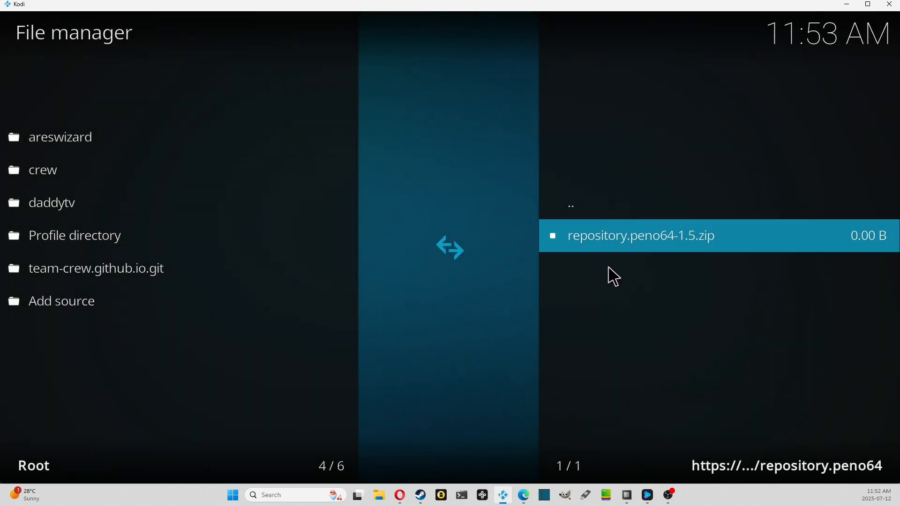
{"action": "left_click", "coordinate": [581, 249]}
{"action": "left_click", "coordinate": [579, 250]}
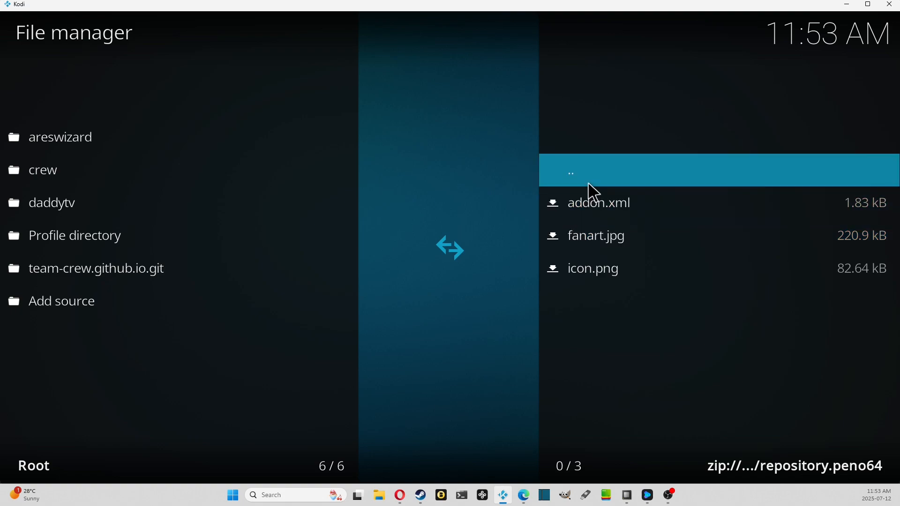
{"action": "right_click", "coordinate": [576, 186]}
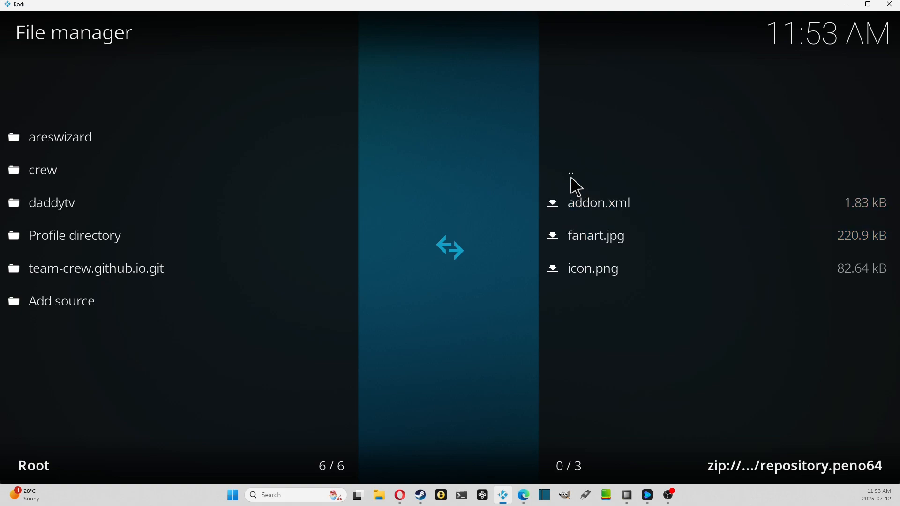
{"action": "left_click", "coordinate": [224, 298]}
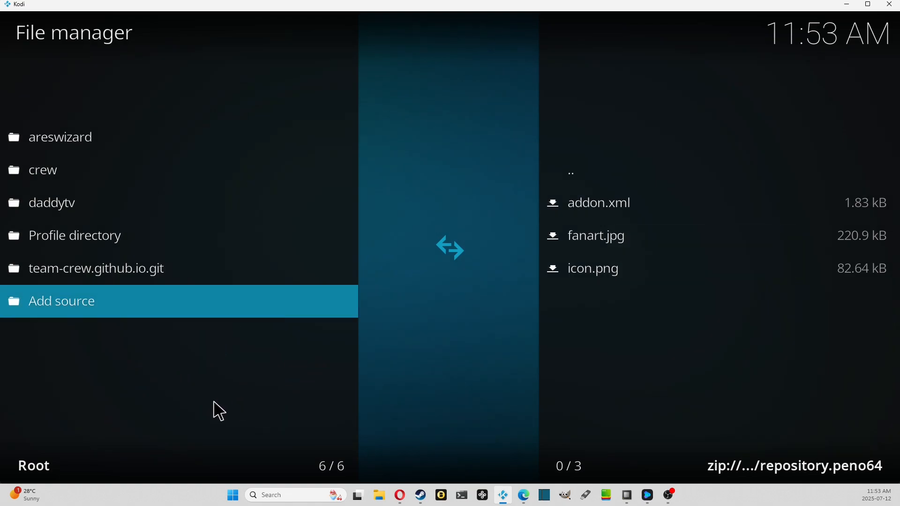
{"action": "right_click", "coordinate": [178, 416]}
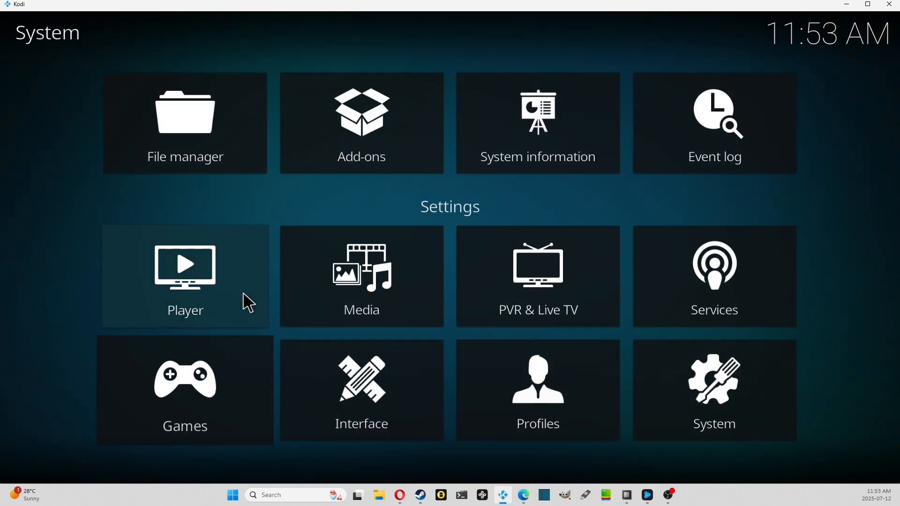
{"action": "left_click", "coordinate": [195, 150]}
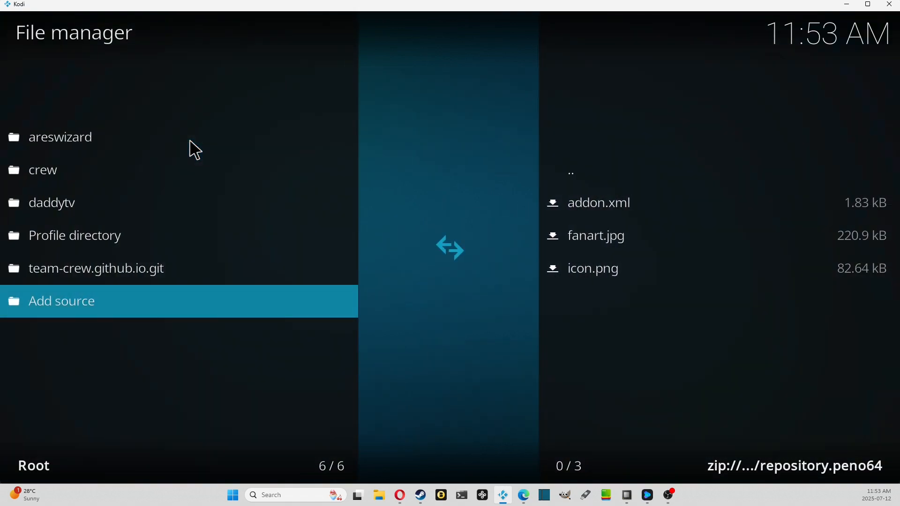
{"action": "left_click", "coordinate": [42, 303]}
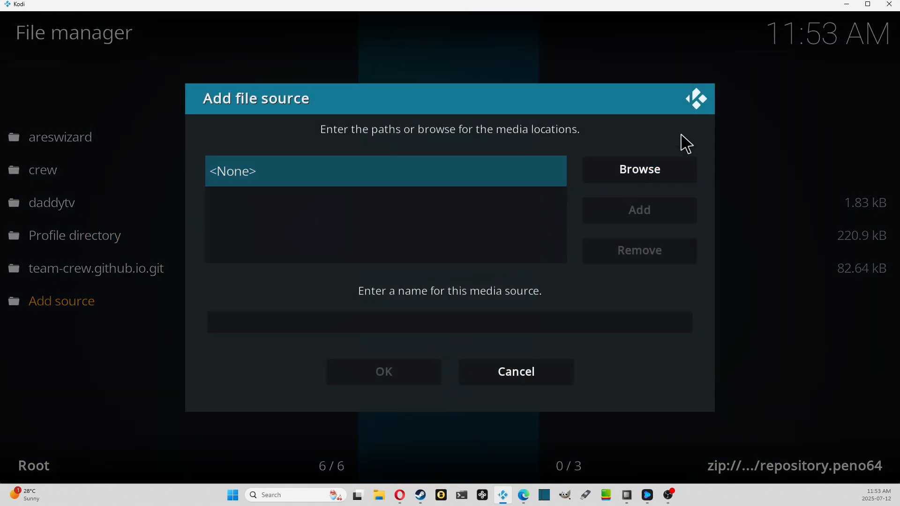
{"action": "left_click", "coordinate": [331, 173]}
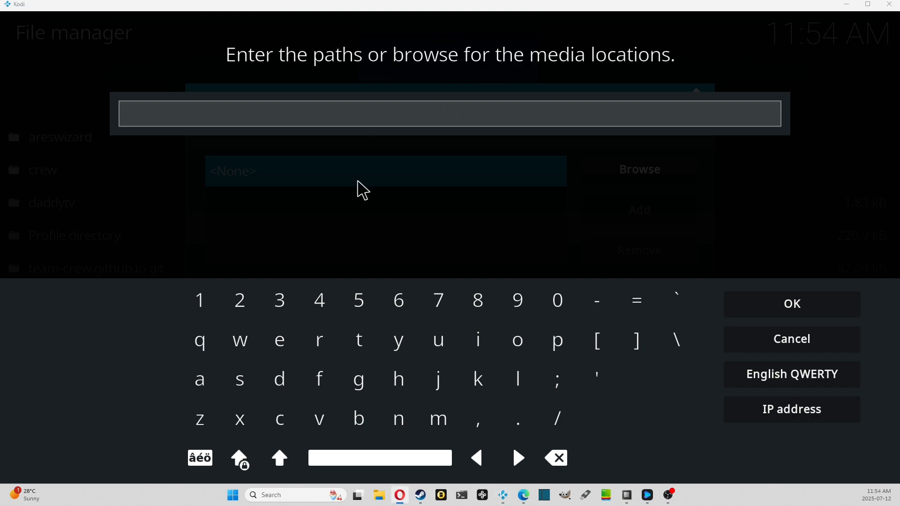
{"action": "left_click", "coordinate": [504, 113]}
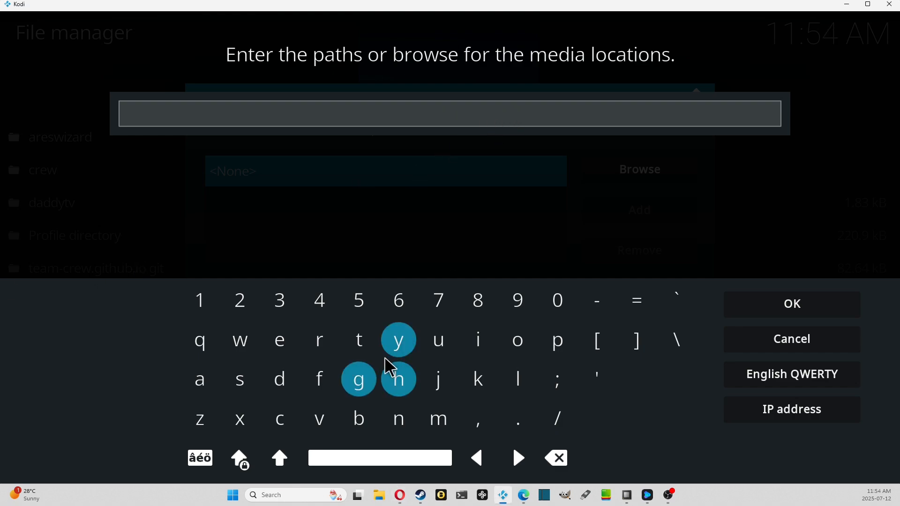
{"action": "type", "text": "https://peno64.github.io/repository.peno64/"}
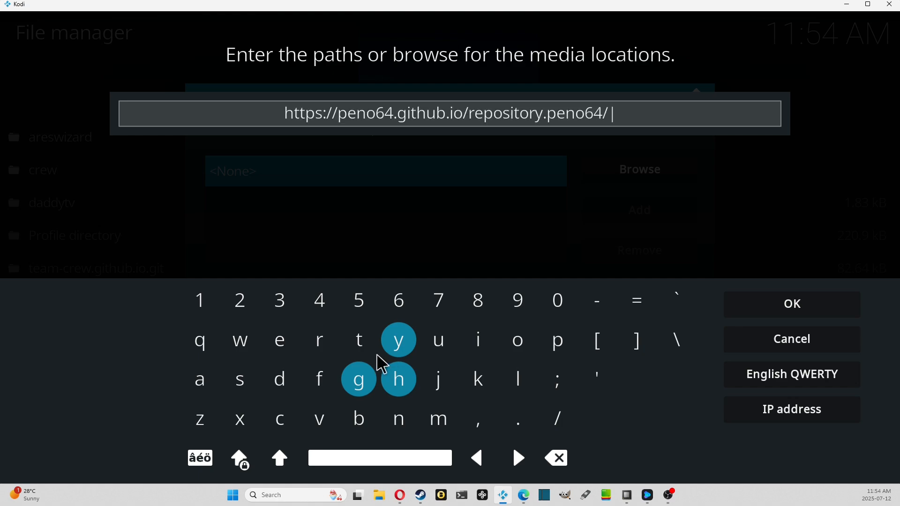
{"action": "left_click", "coordinate": [757, 324]}
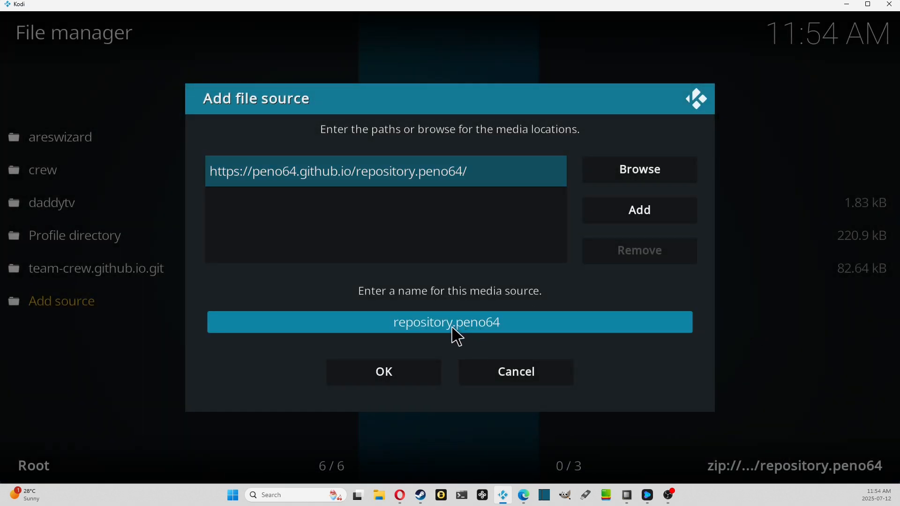
{"action": "left_click", "coordinate": [383, 377]}
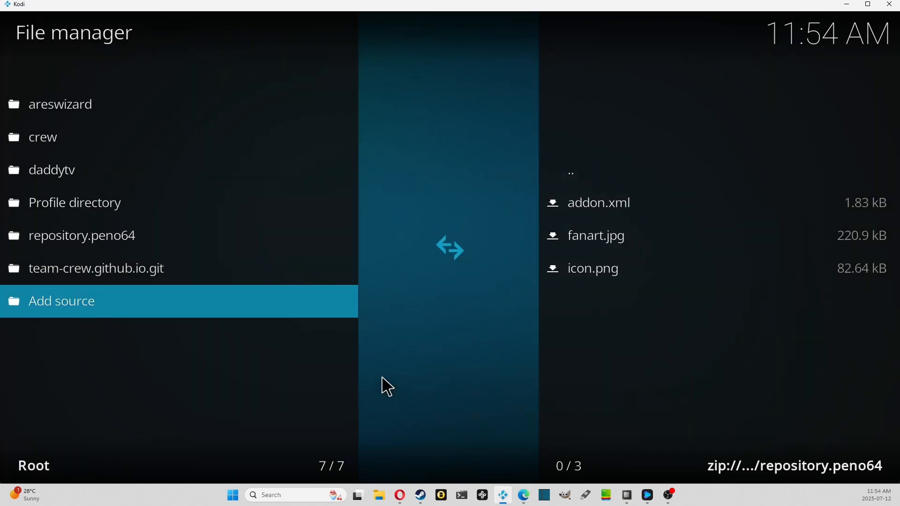
{"action": "right_click", "coordinate": [174, 408]}
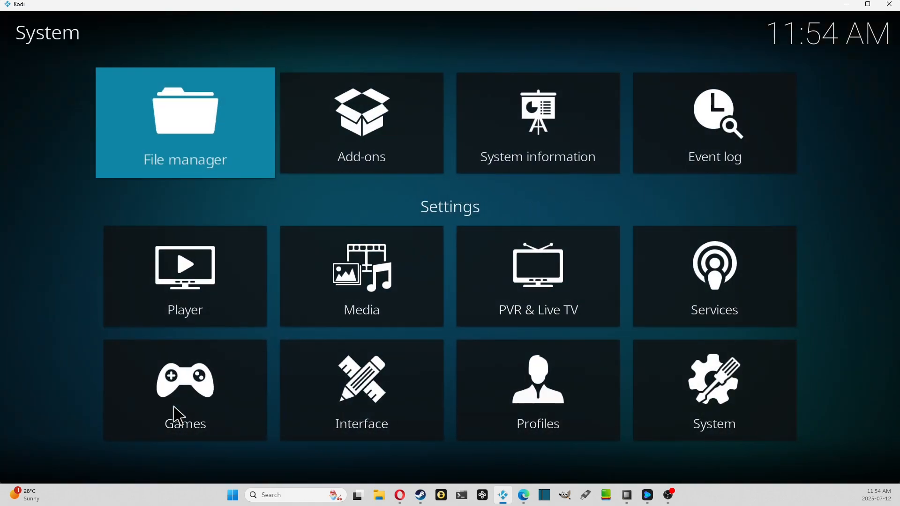
{"action": "right_click", "coordinate": [68, 343]}
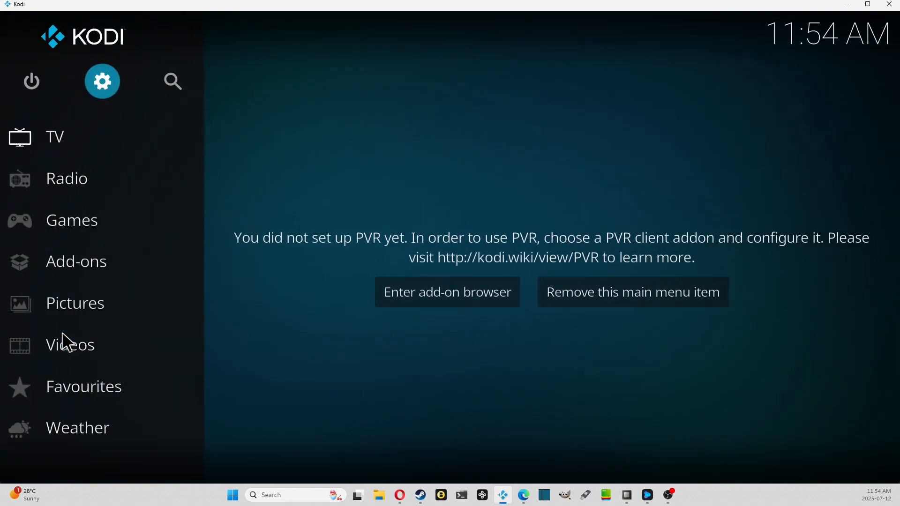
Locate repository.peno64-1.5.zip in the repository.peno64 source for zip installation in the add-on browser, and cancel without installing it
{"action": "left_click", "coordinate": [108, 281]}
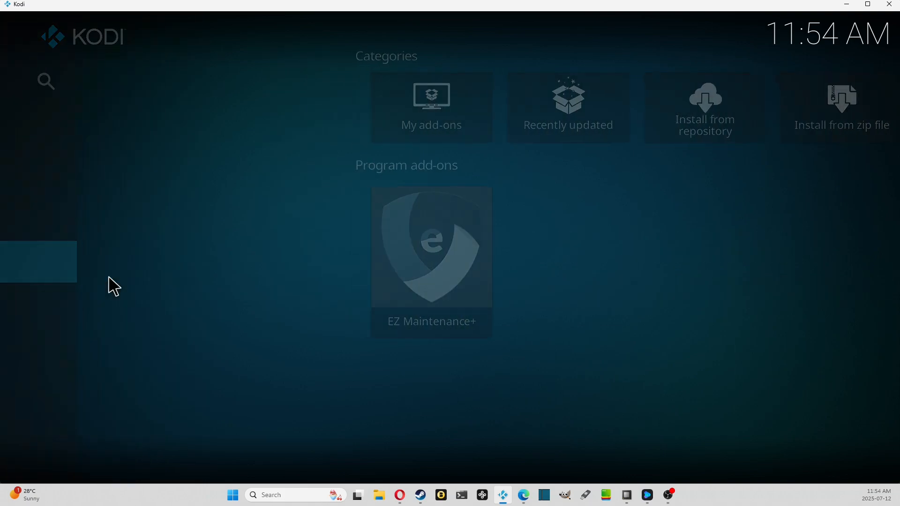
{"action": "mouse_move", "coordinate": [110, 285]}
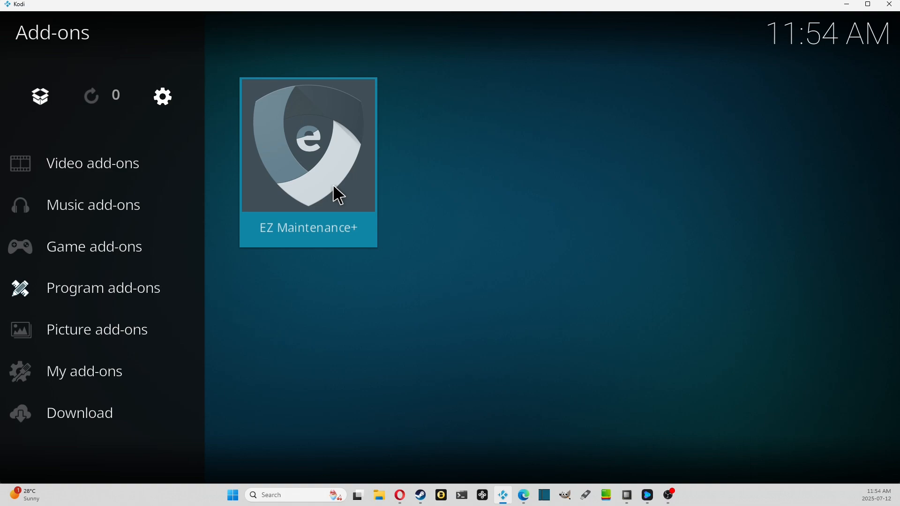
{"action": "mouse_move", "coordinate": [158, 250]}
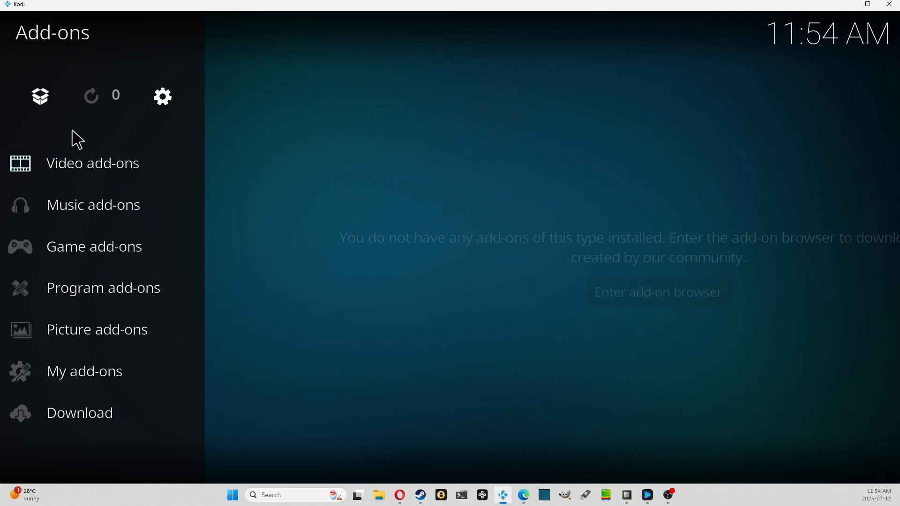
{"action": "left_click", "coordinate": [45, 102]}
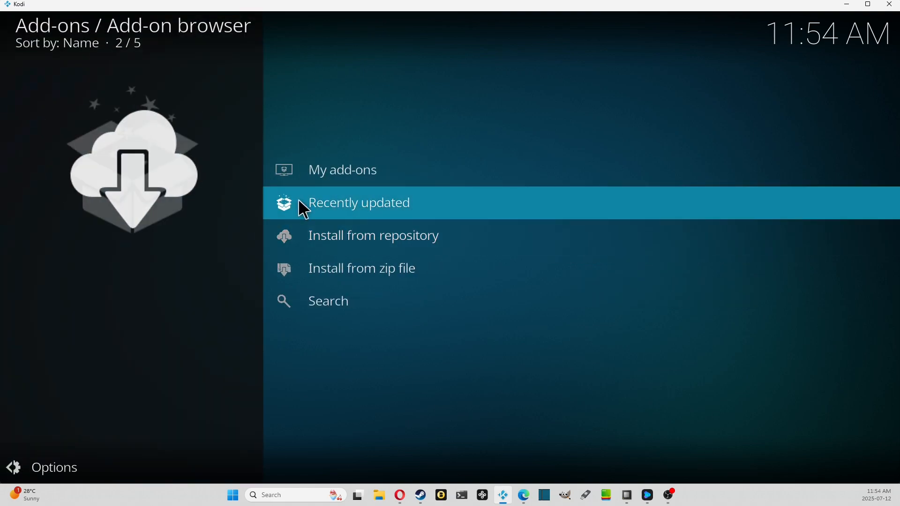
{"action": "left_click", "coordinate": [345, 280]}
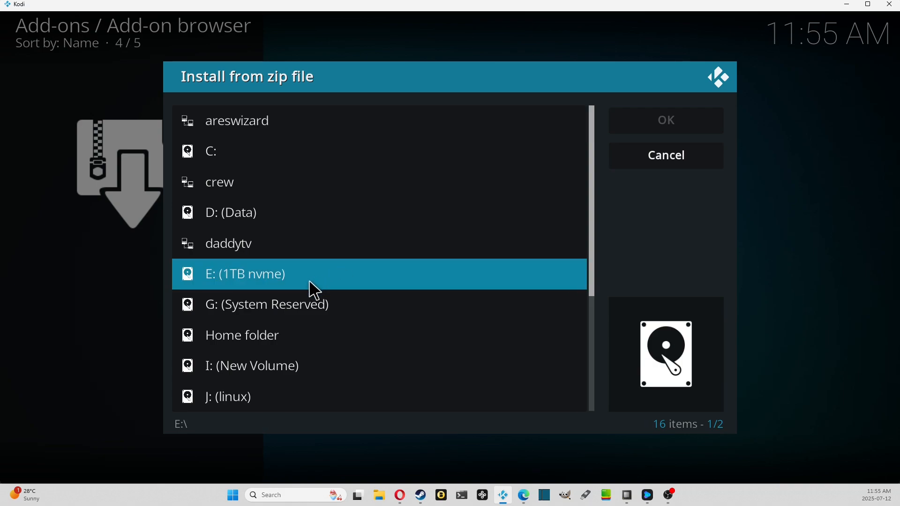
{"action": "scroll", "coordinate": [311, 288], "scroll_direction": "down", "scroll_amount": 6}
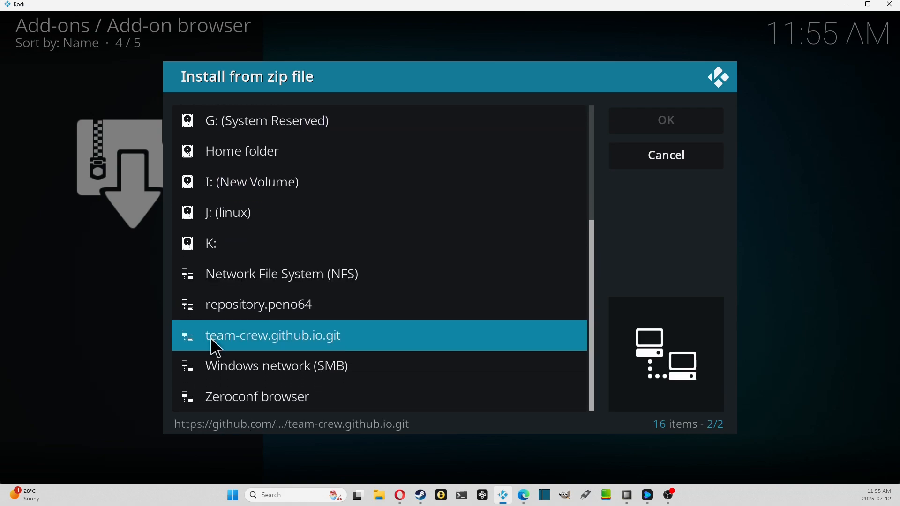
{"action": "left_click", "coordinate": [249, 309]}
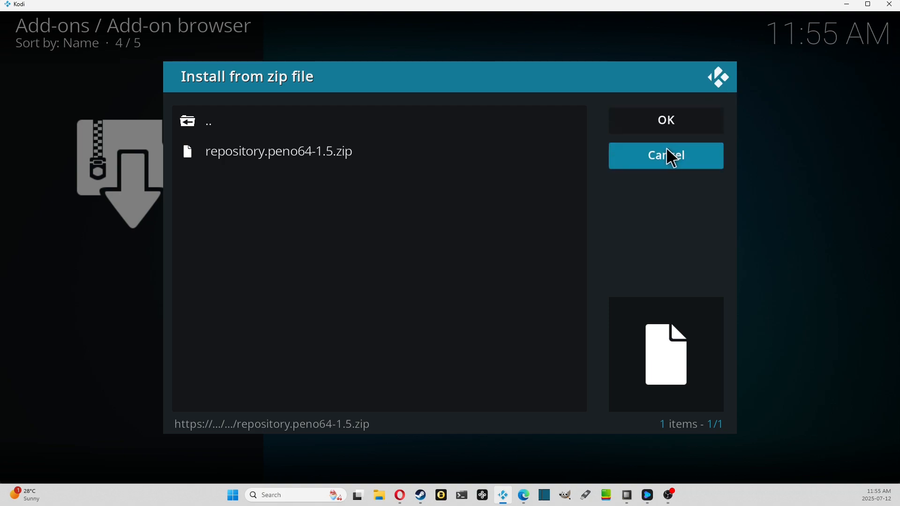
{"action": "left_click", "coordinate": [667, 164]}
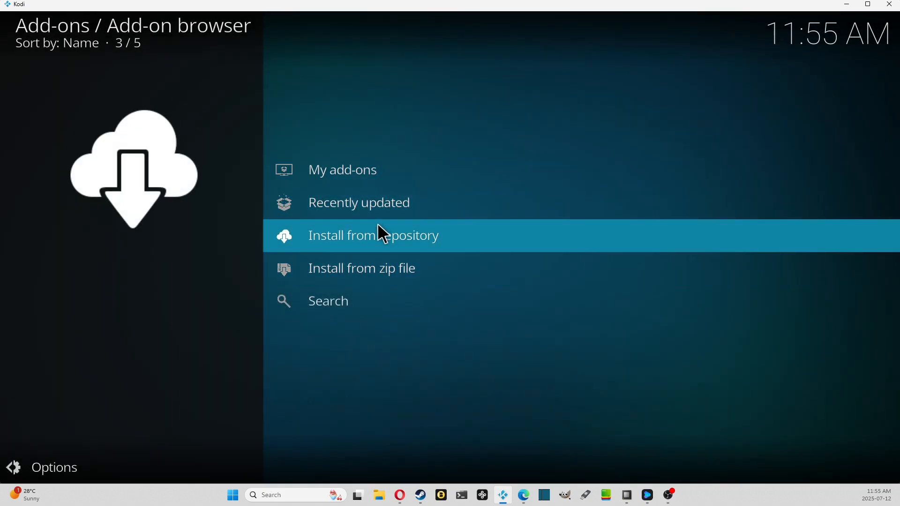
Open the EZ Maintenance+ program add-on from the peno64 repository in the add-on browser
{"action": "left_click", "coordinate": [370, 237]}
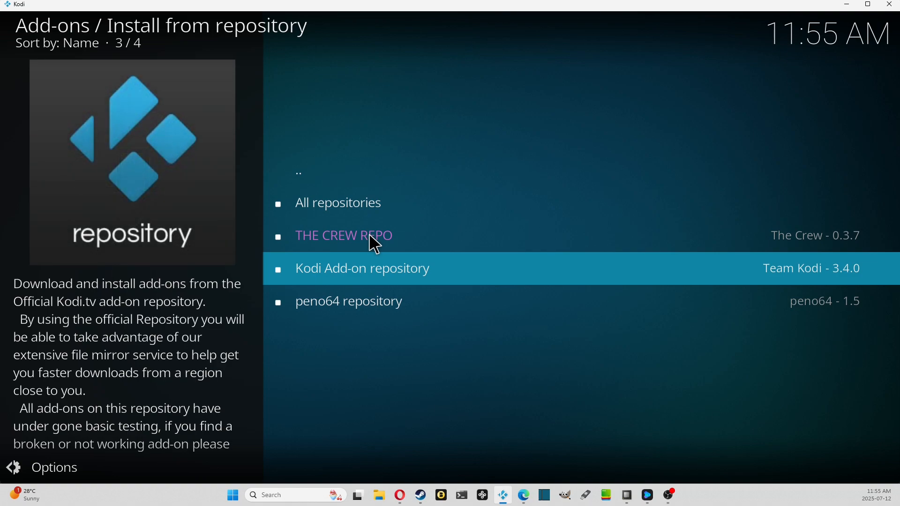
{"action": "left_click", "coordinate": [361, 305]}
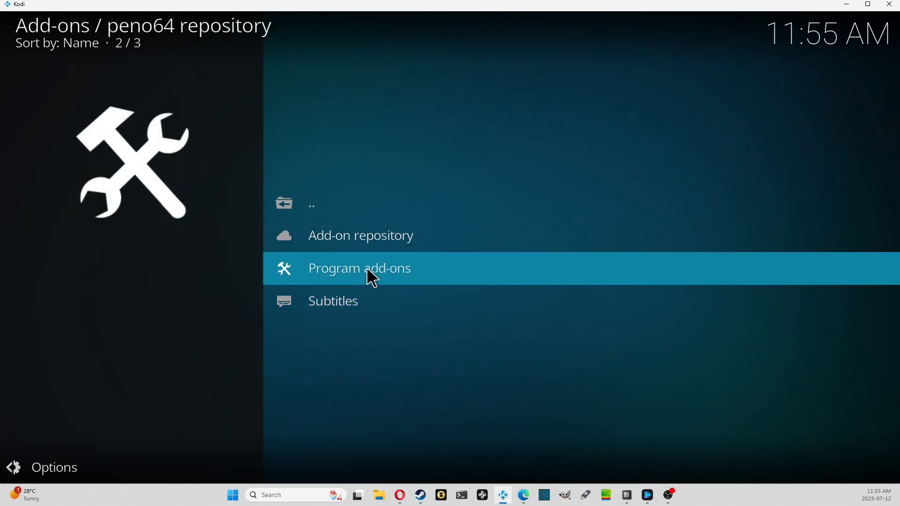
{"action": "left_click", "coordinate": [367, 270]}
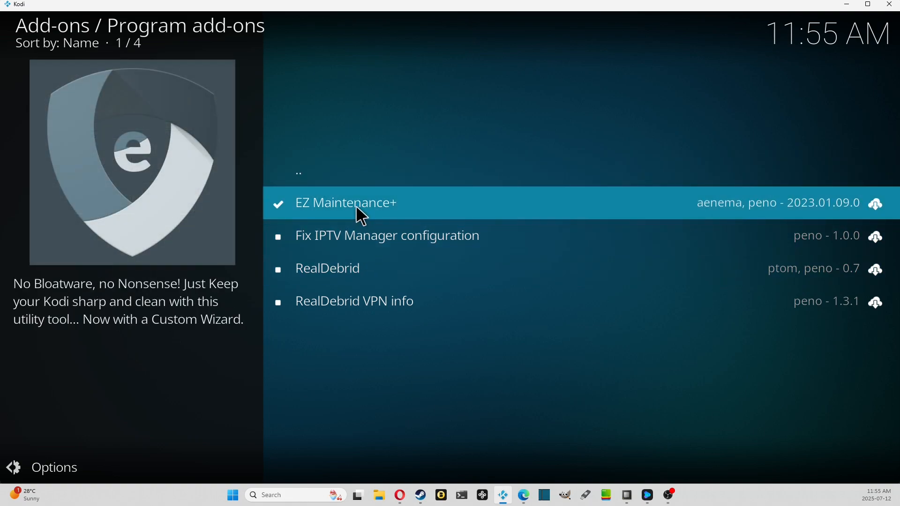
{"action": "left_click", "coordinate": [357, 208]}
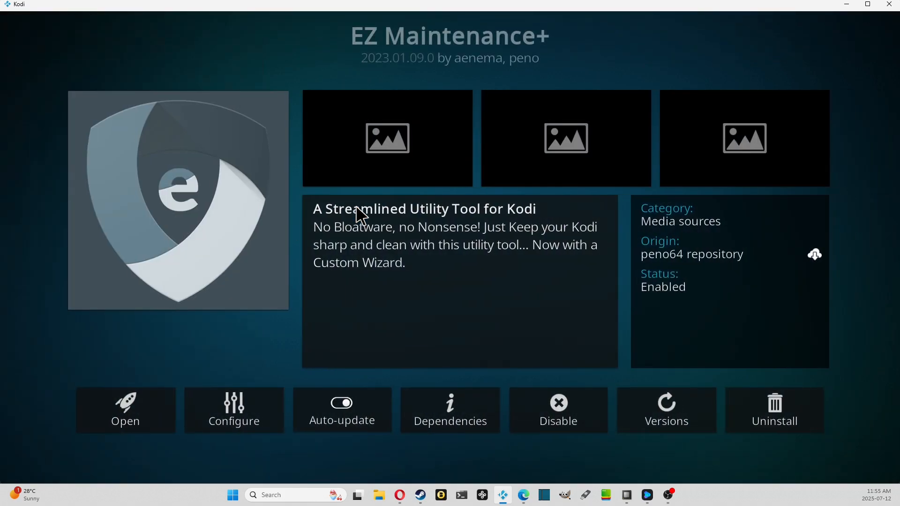
{"action": "left_click", "coordinate": [115, 417]}
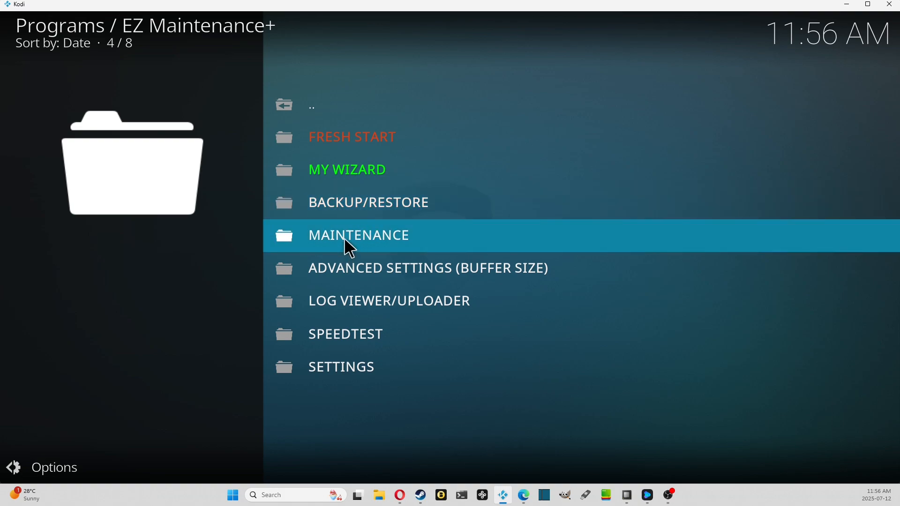
Clear the cache, packages and thumbnails with the EZ Maintenance+ maintenance tools, and return to the add-on's main list
{"action": "left_click", "coordinate": [345, 240]}
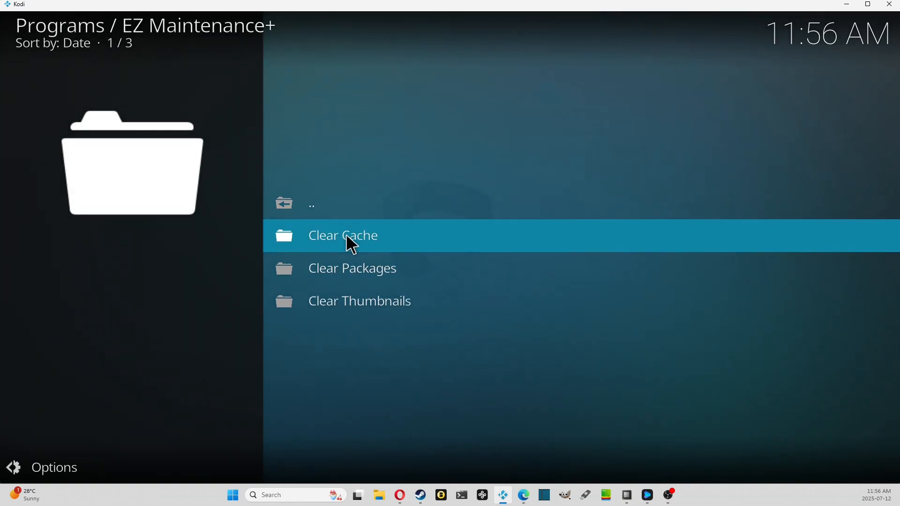
{"action": "left_click", "coordinate": [346, 234]}
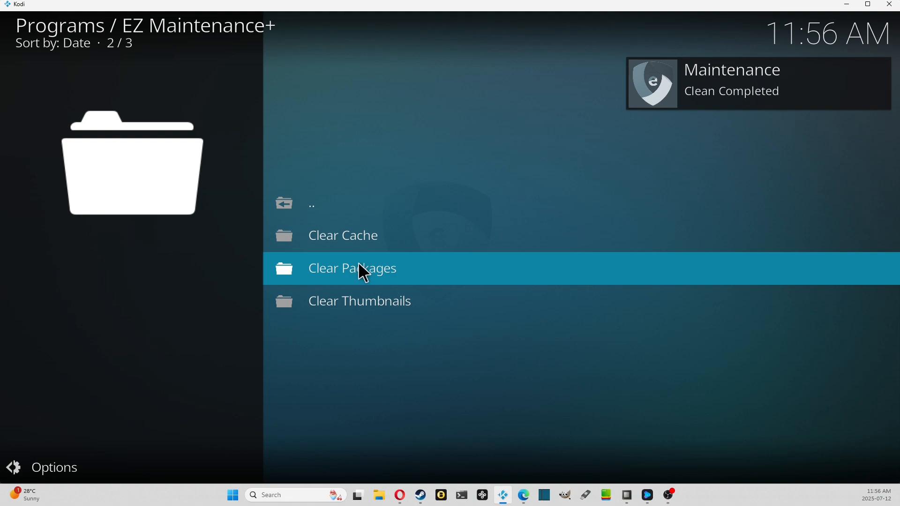
{"action": "left_click", "coordinate": [355, 277]}
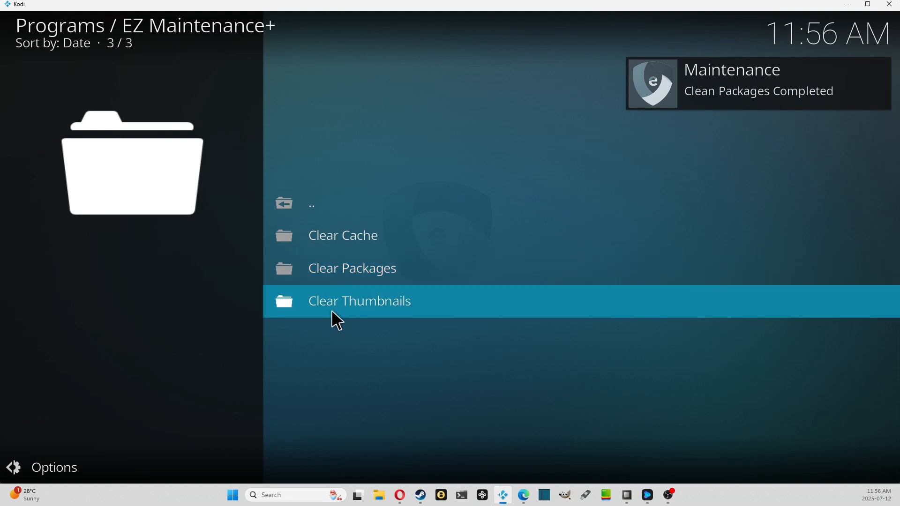
{"action": "left_click", "coordinate": [344, 305]}
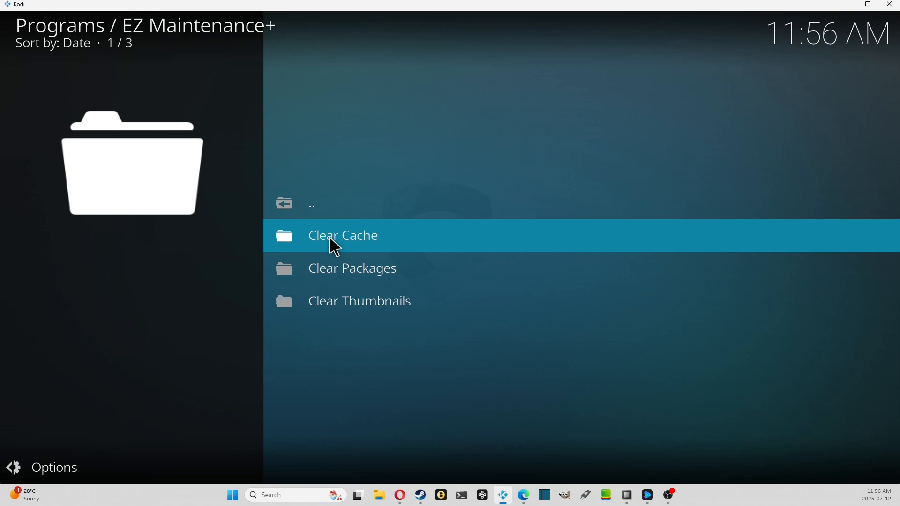
{"action": "left_click", "coordinate": [327, 208]}
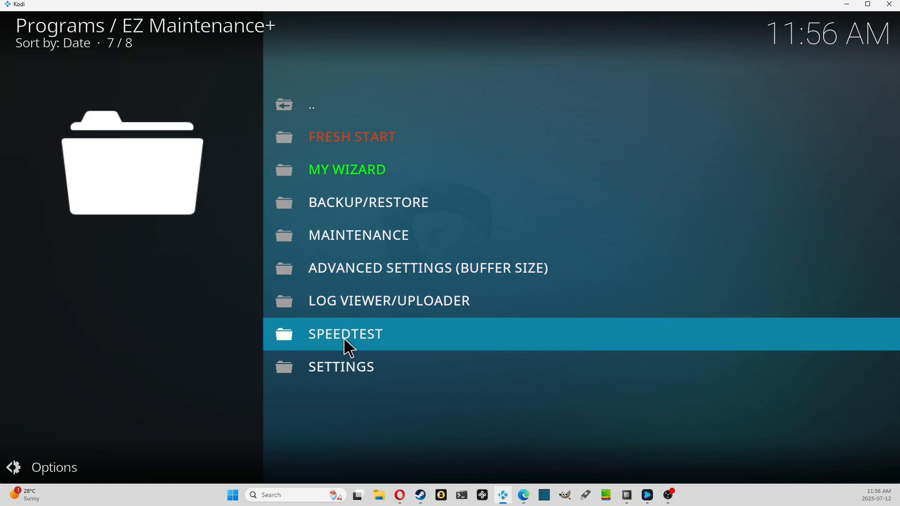
Run the EZ Maintenance+ speed test and close its result
{"action": "left_click", "coordinate": [344, 337]}
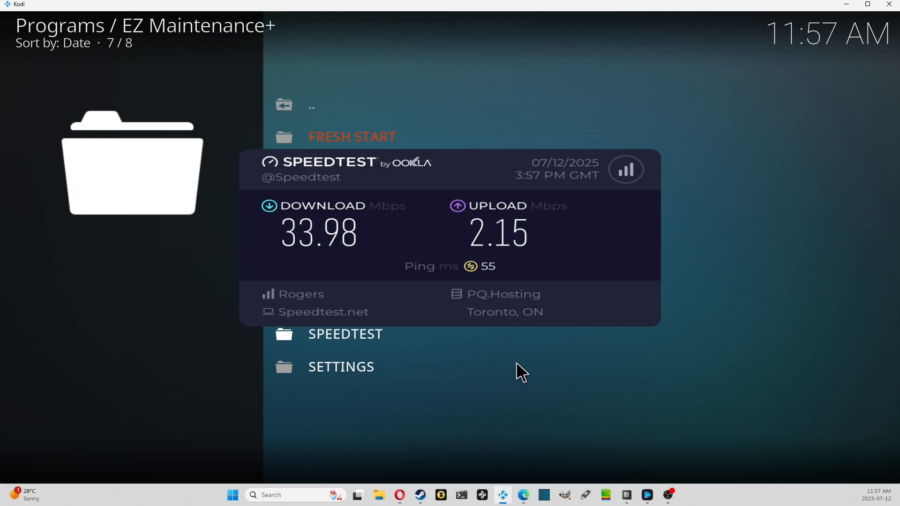
{"action": "right_click", "coordinate": [530, 327]}
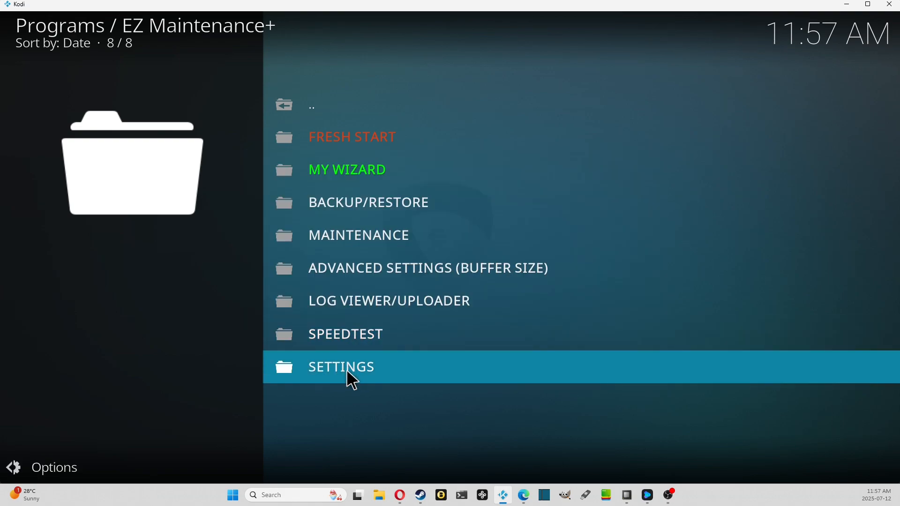
Check the AutoClean, package and thumbnail folder limits in the EZ Maintenance+ settings, cancel, and briefly revisit the maintenance tools
{"action": "left_click", "coordinate": [352, 380]}
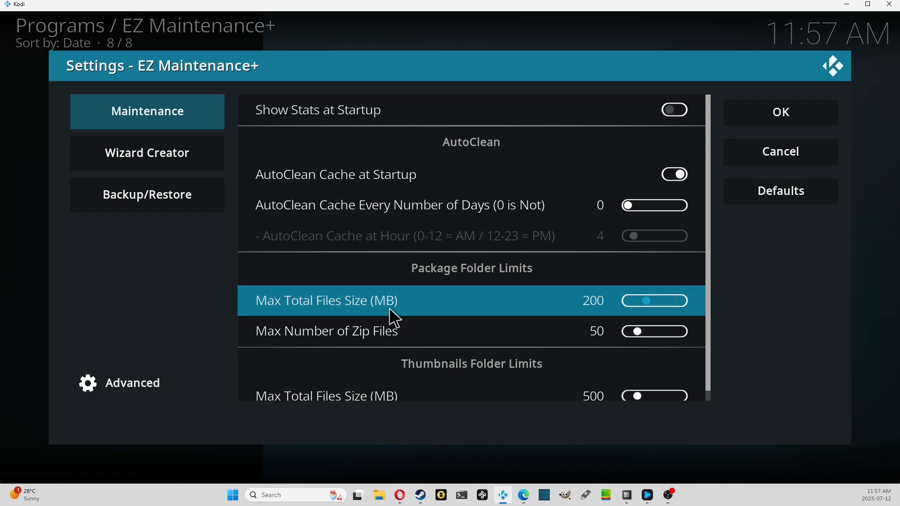
{"action": "scroll", "coordinate": [398, 311], "scroll_direction": "down", "scroll_amount": 1}
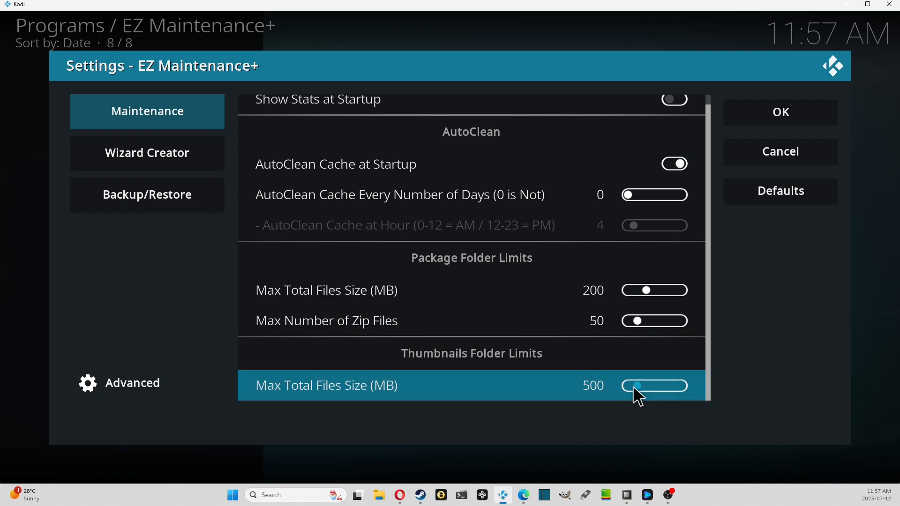
{"action": "left_click", "coordinate": [811, 159]}
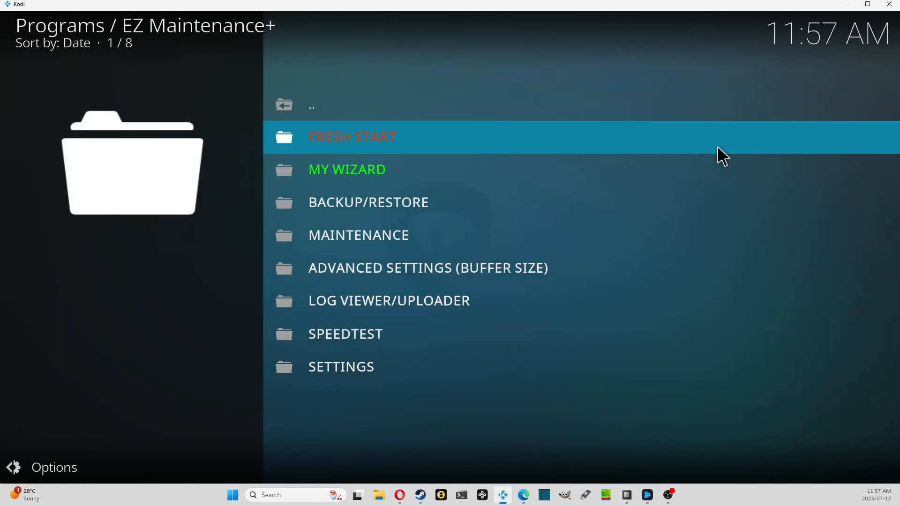
{"action": "left_click", "coordinate": [402, 235]}
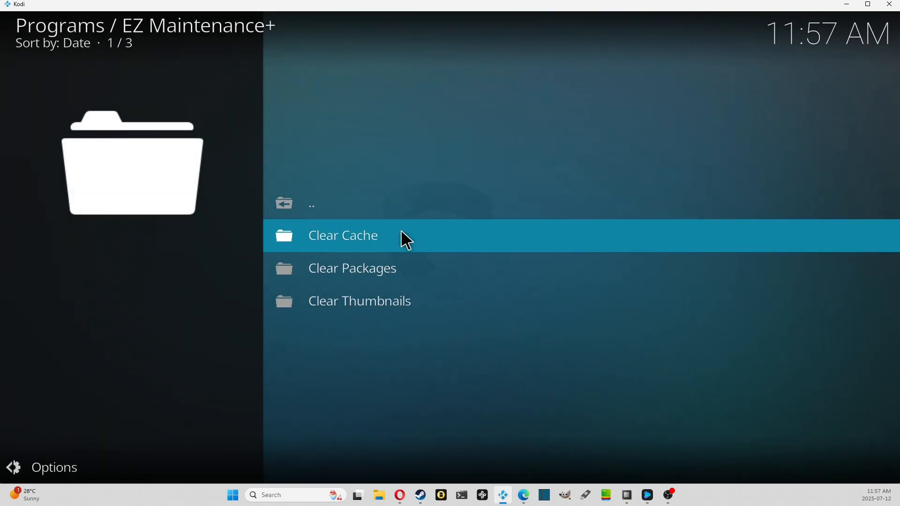
{"action": "right_click", "coordinate": [400, 229]}
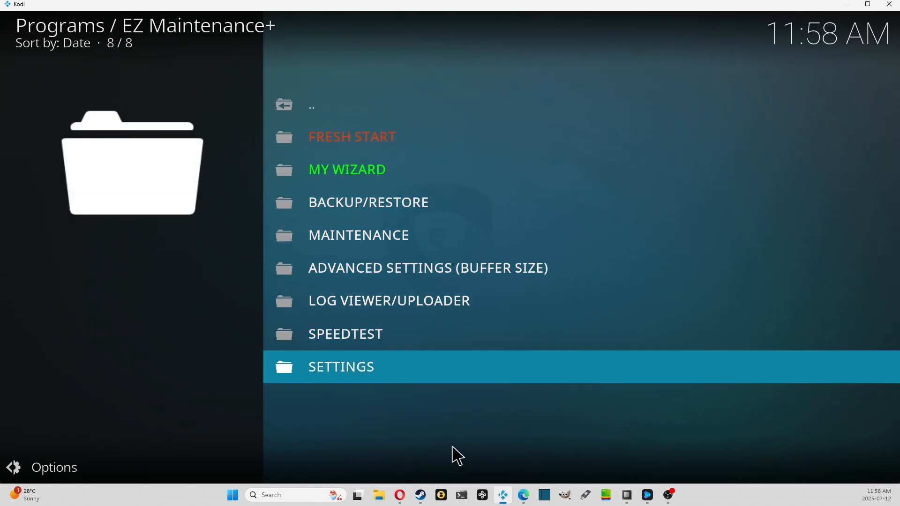